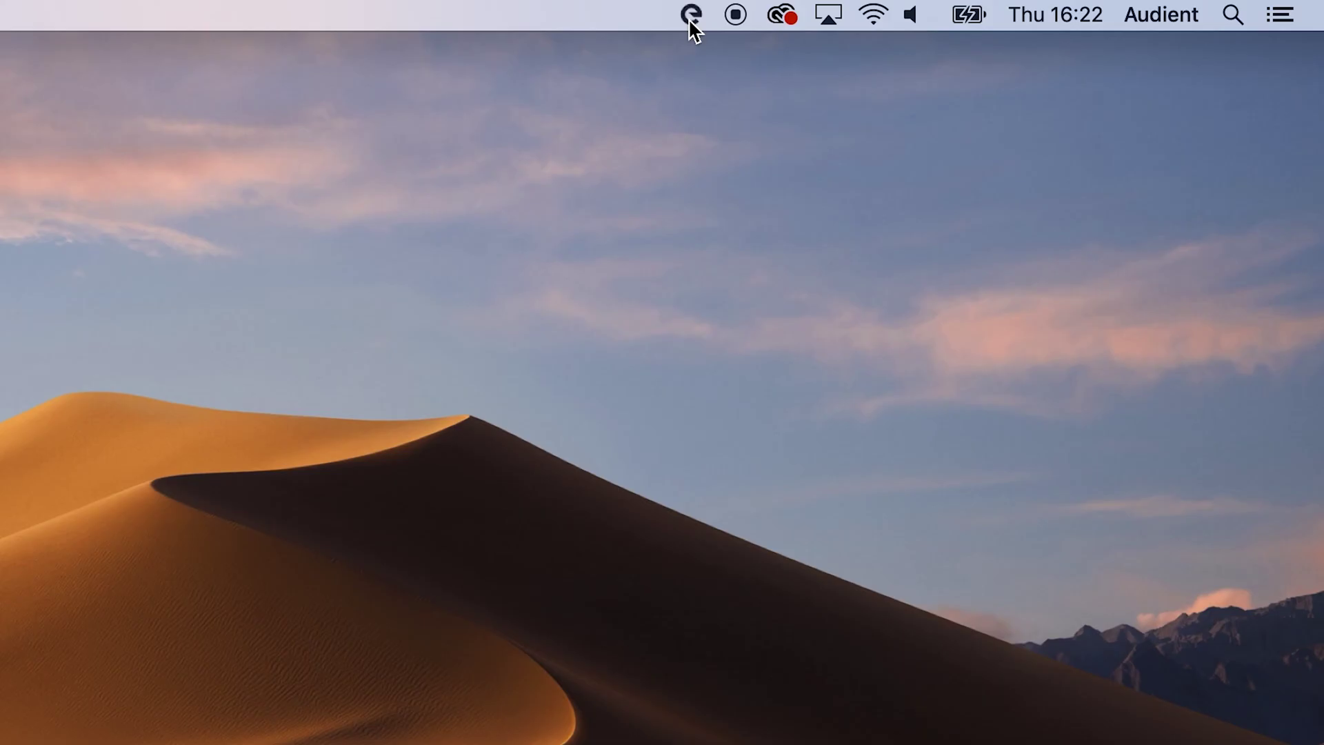
Show the EVO Control window from the menu-bar icon and enlarge it.
left_click(691, 16)
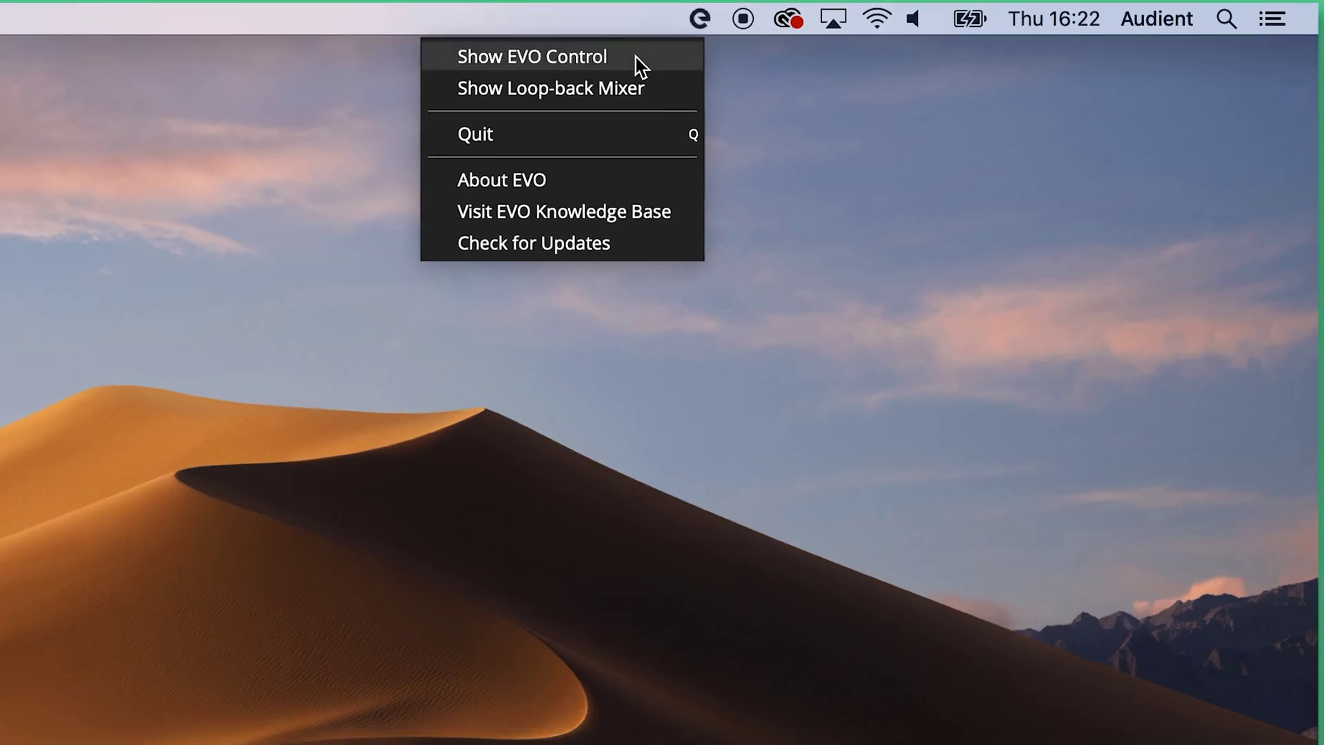
left_click(631, 60)
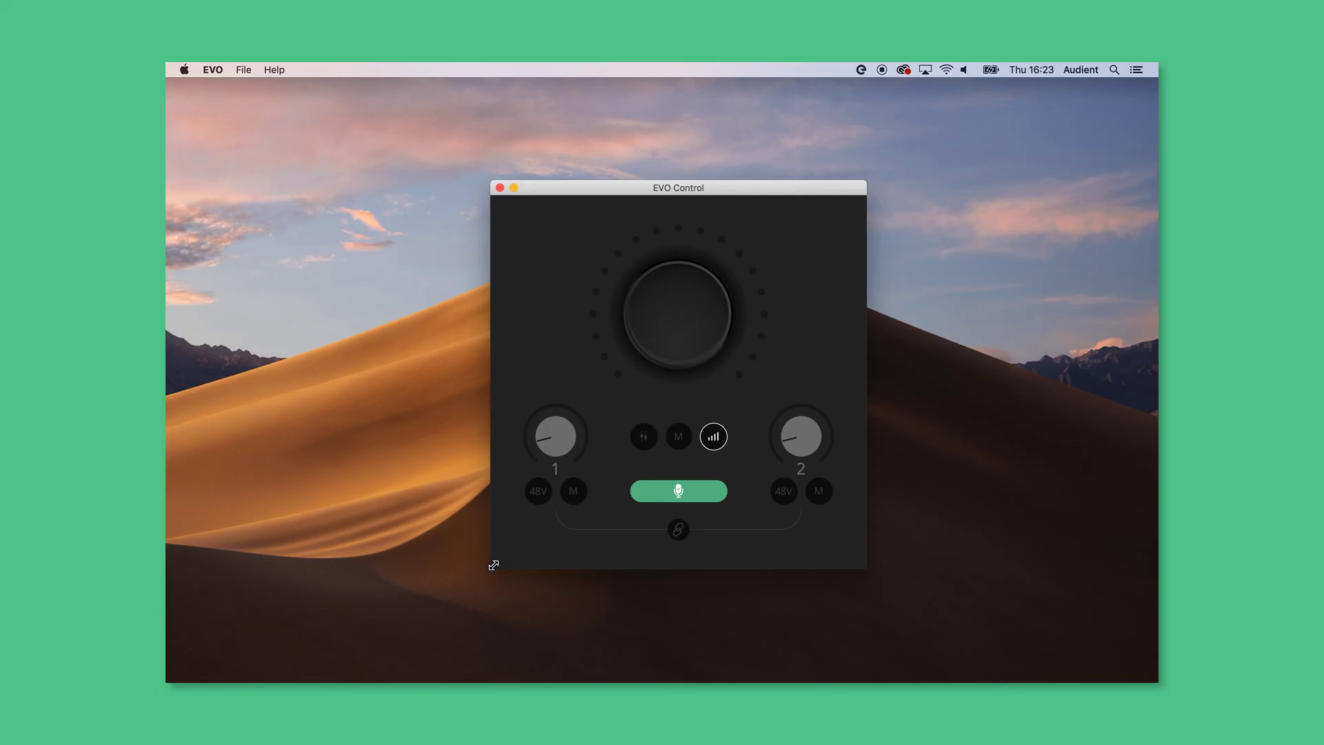
mouse_move(494, 565)
left_mouse_down()
mouse_move(449, 531)
mouse_move(412, 569)
left_mouse_up()
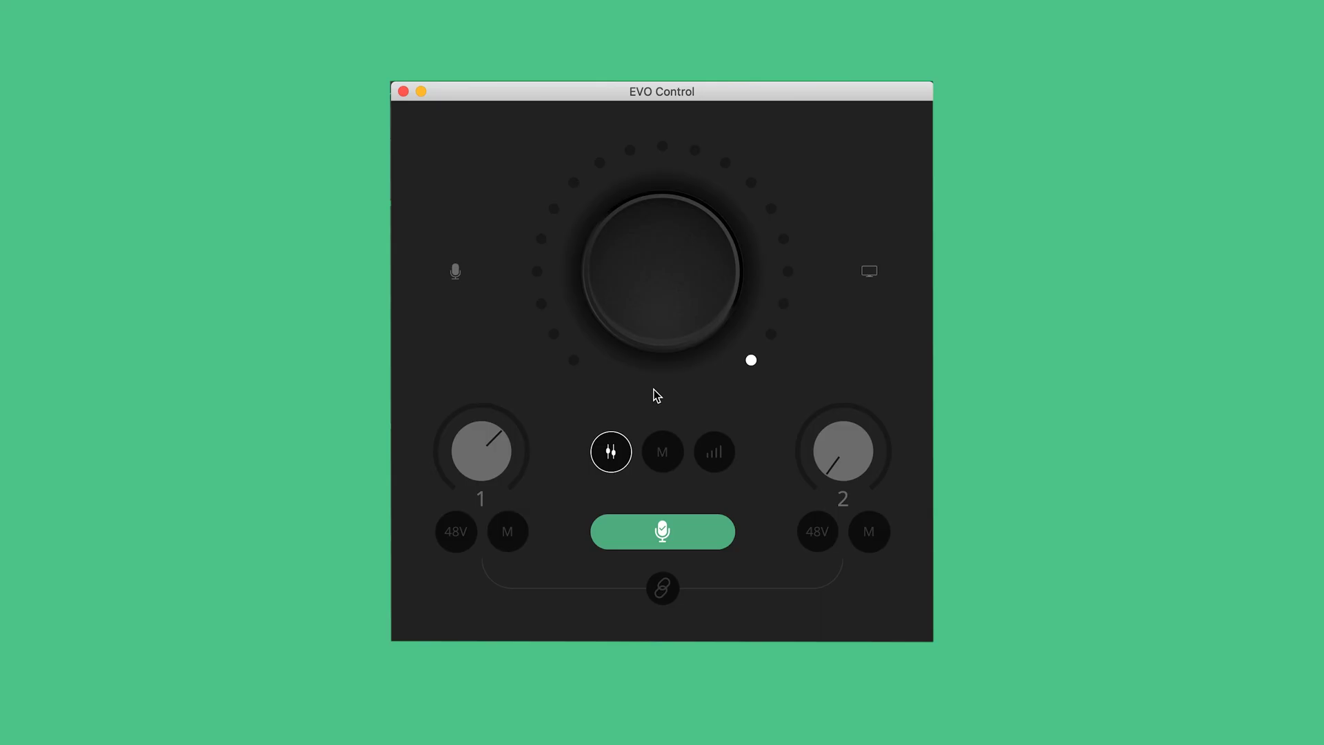
Adjust the monitor pan balance by Option-dragging the output knob.
left_click_drag(672, 278, 682, 393)
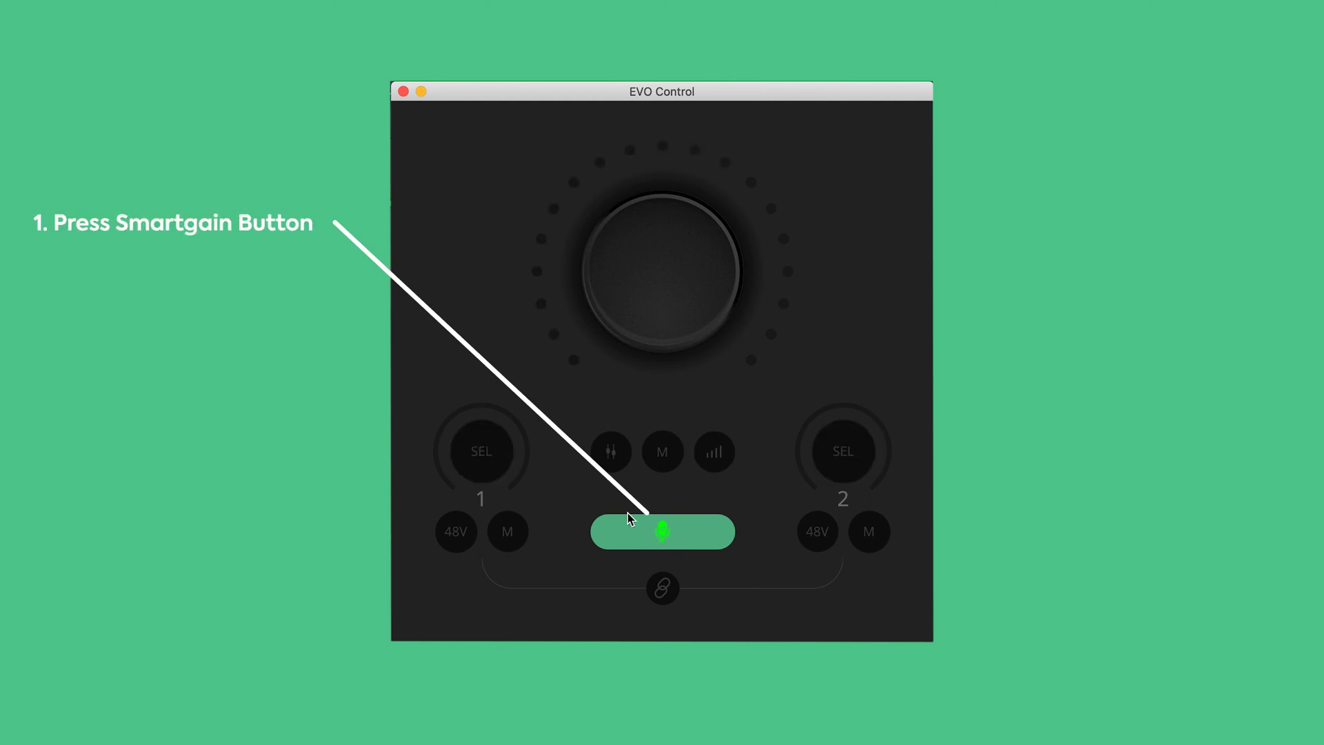
Select input 1 and start Smartgain to set its gain automatically.
left_click(483, 456)
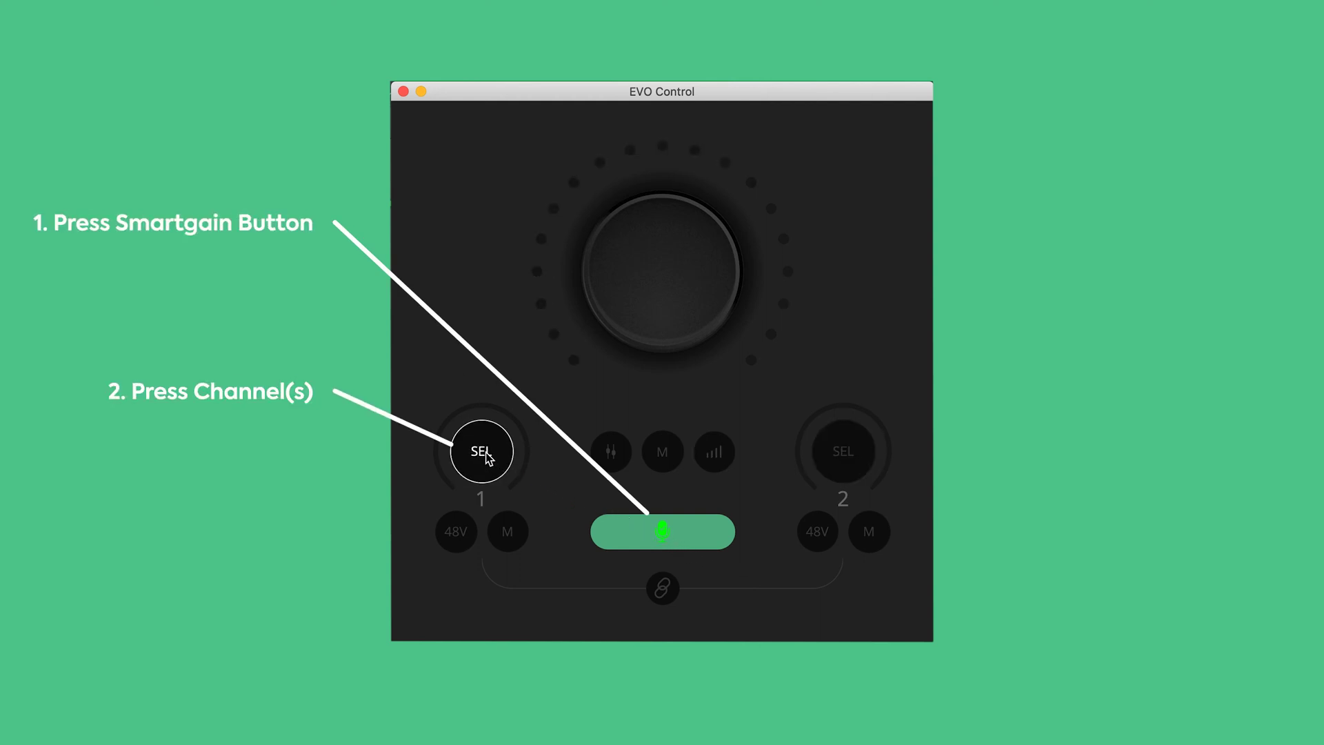
left_click(669, 536)
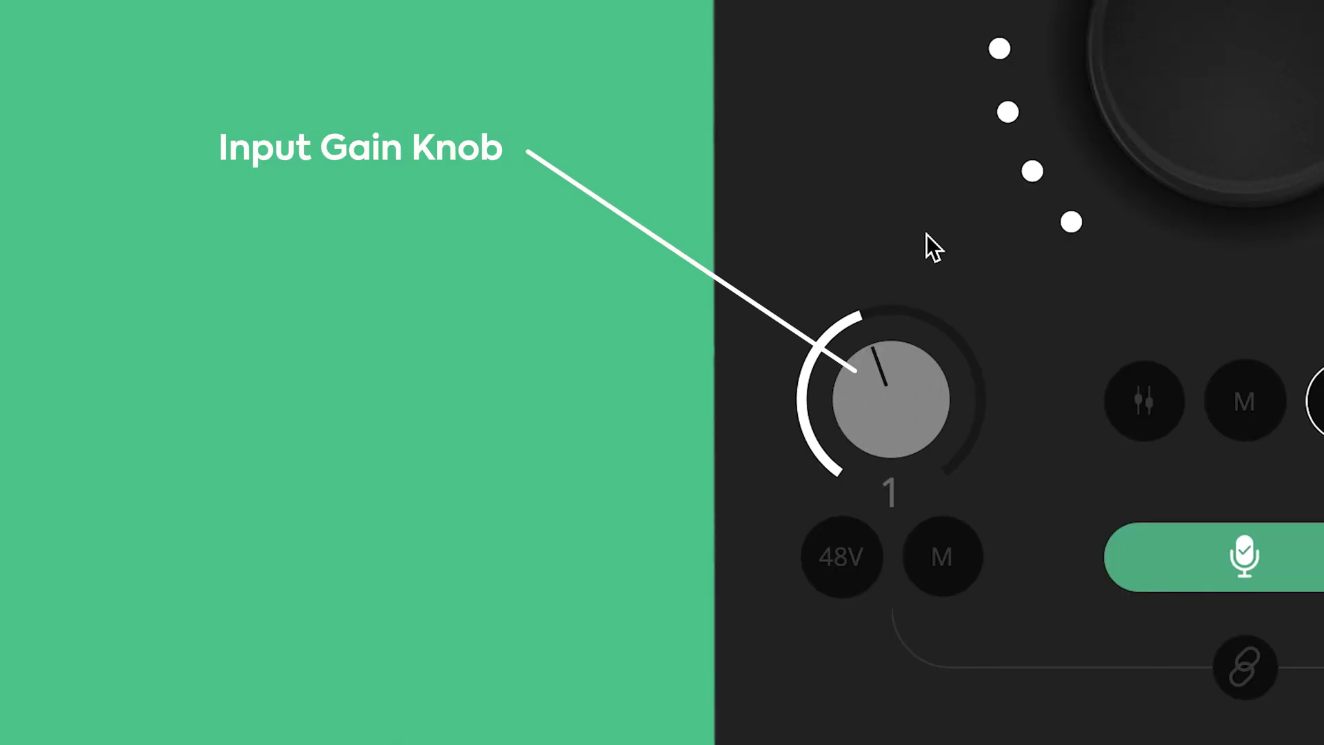
Enable 48V phantom power on input channel 1.
left_click(861, 525)
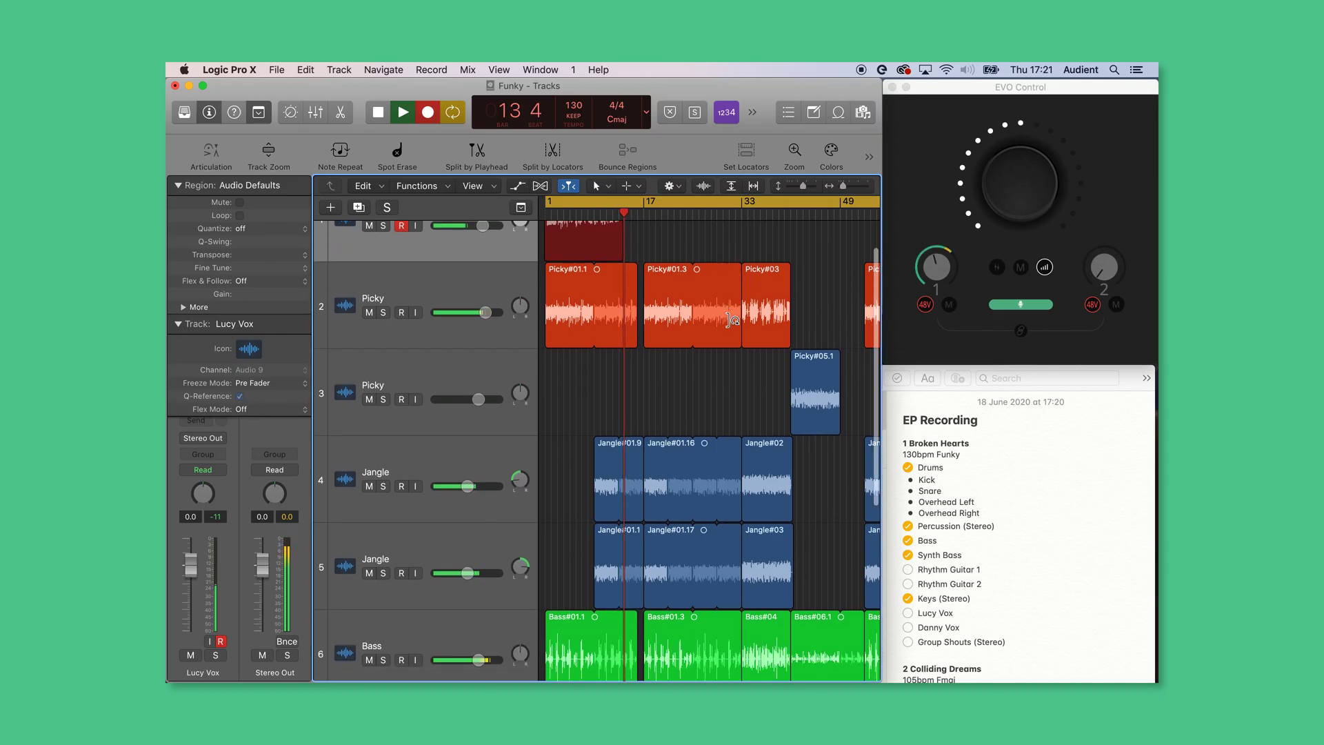
scroll(732, 319, "down", 2)
scroll(732, 320, "down", 2)
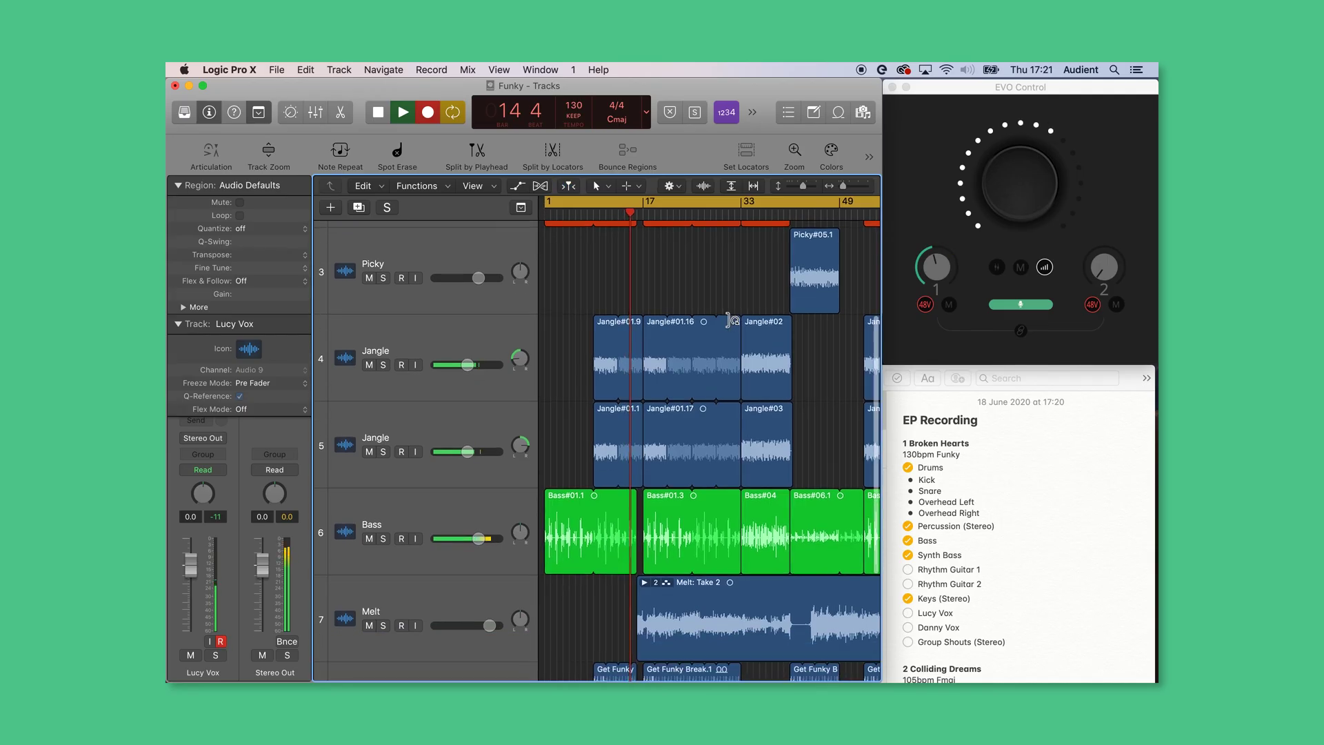
scroll(732, 319, "down", 2)
scroll(731, 320, "down", 1)
scroll(731, 320, "down", 1)
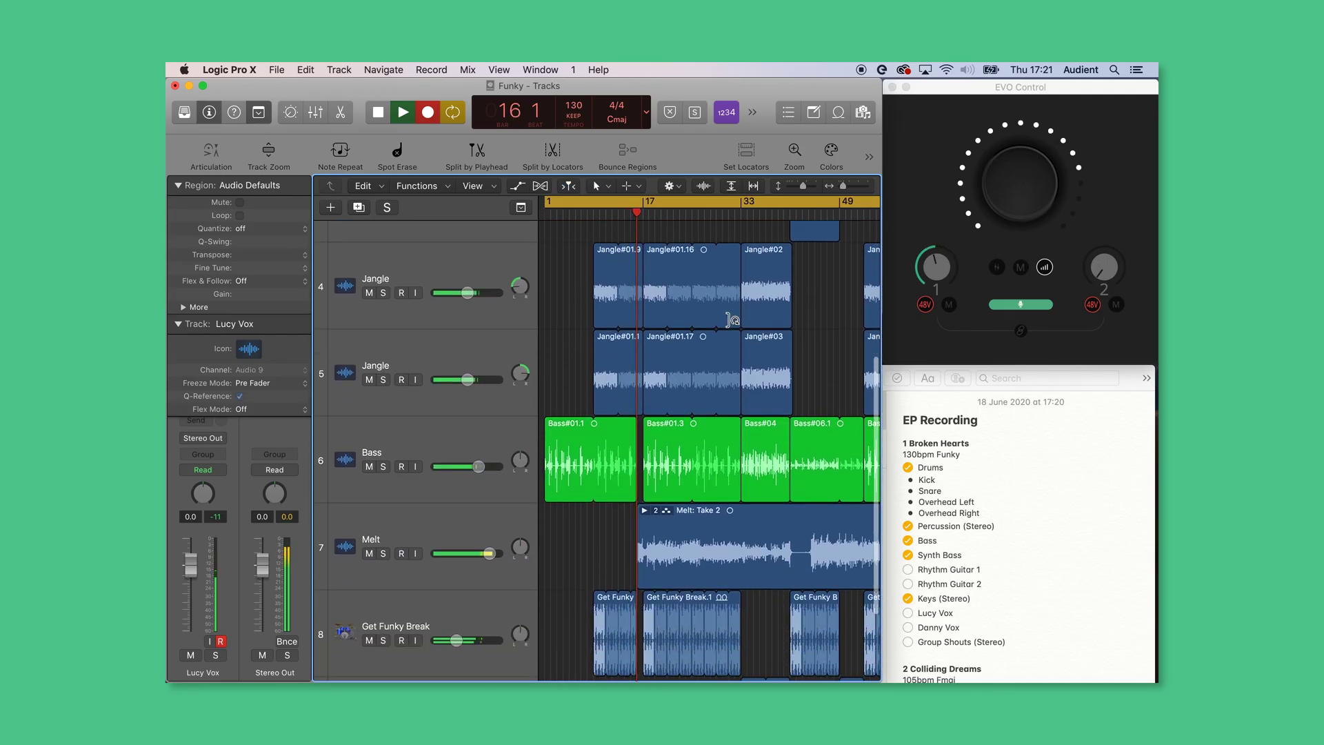
scroll(731, 320, "up", 1)
scroll(732, 320, "up", 1)
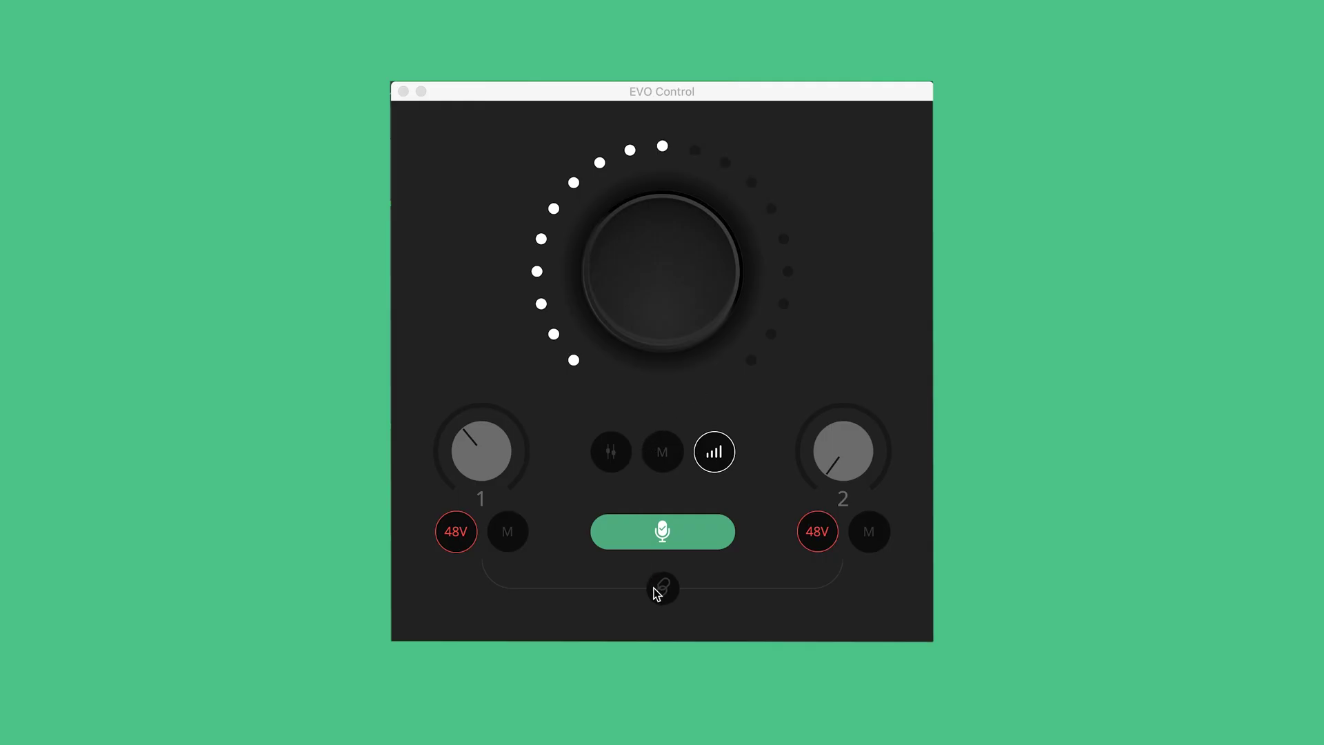
Stereo-link inputs 1 and 2, raise their shared gain, then back it off slightly.
left_click(662, 589)
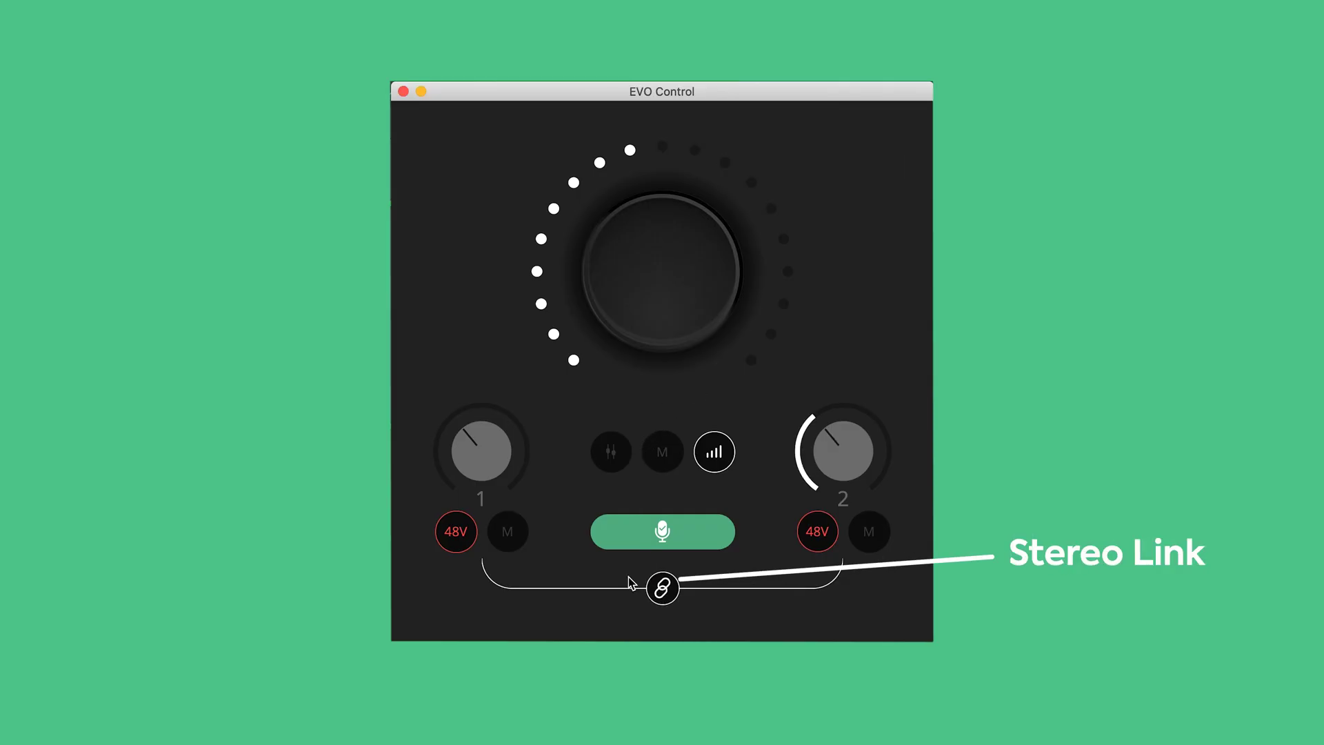
left_click_drag(497, 463, 483, 400)
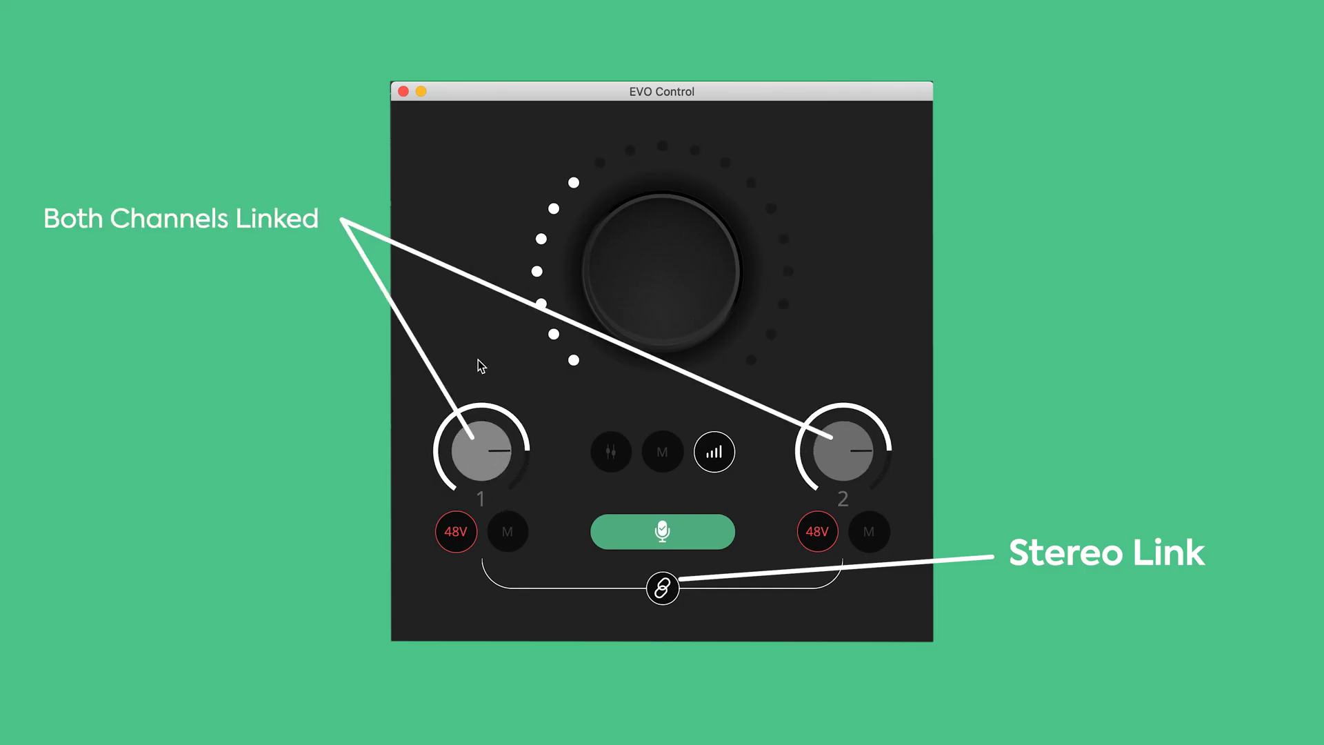
left_click_drag(504, 471, 510, 496)
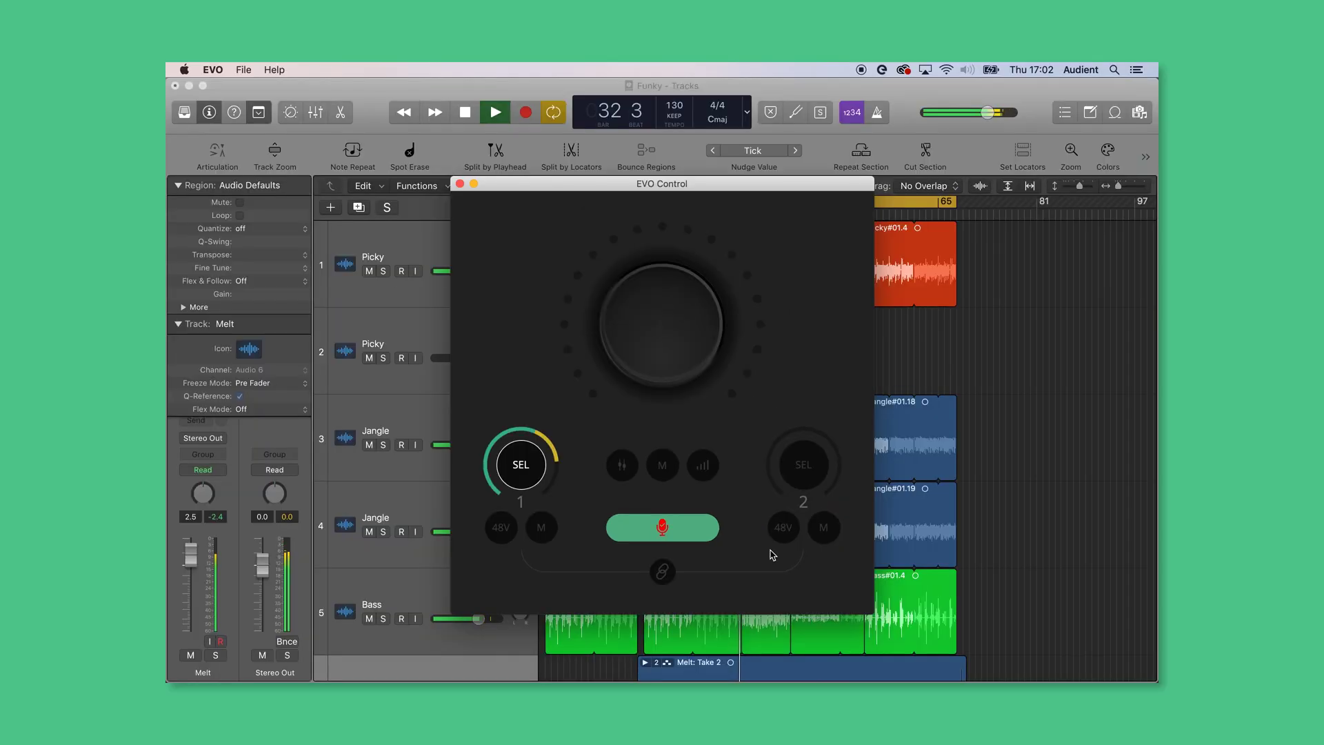